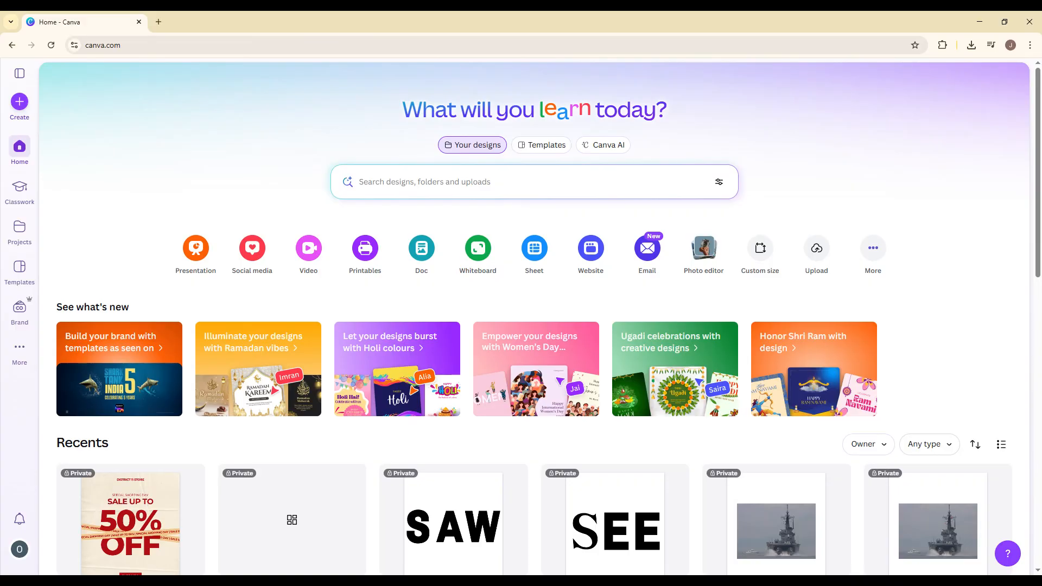
Step: Create a new blank Instagram Post (4:5) design
{"action": "left_click", "coordinate": [20, 102]}
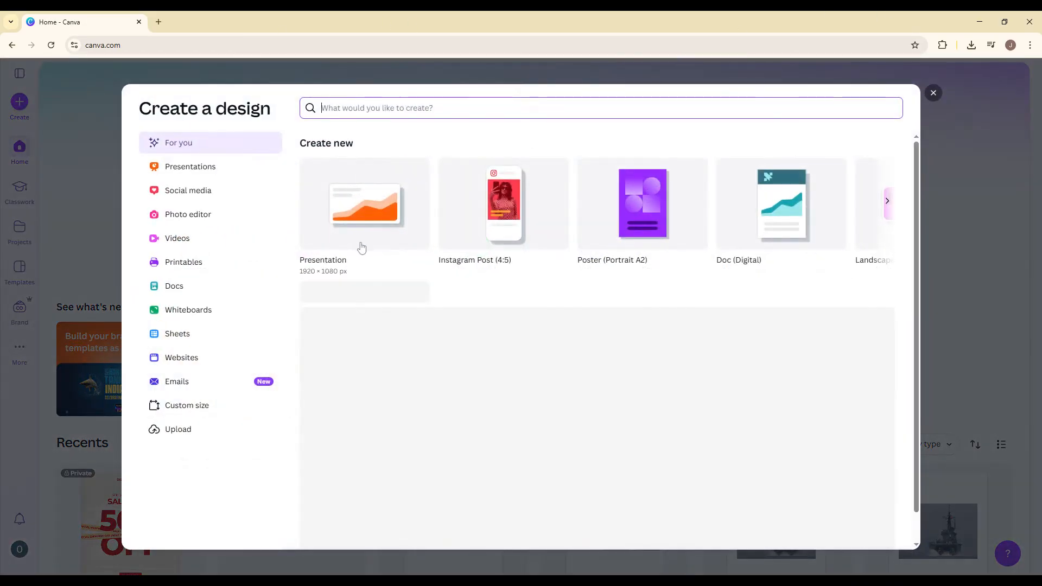
{"action": "left_click", "coordinate": [463, 240]}
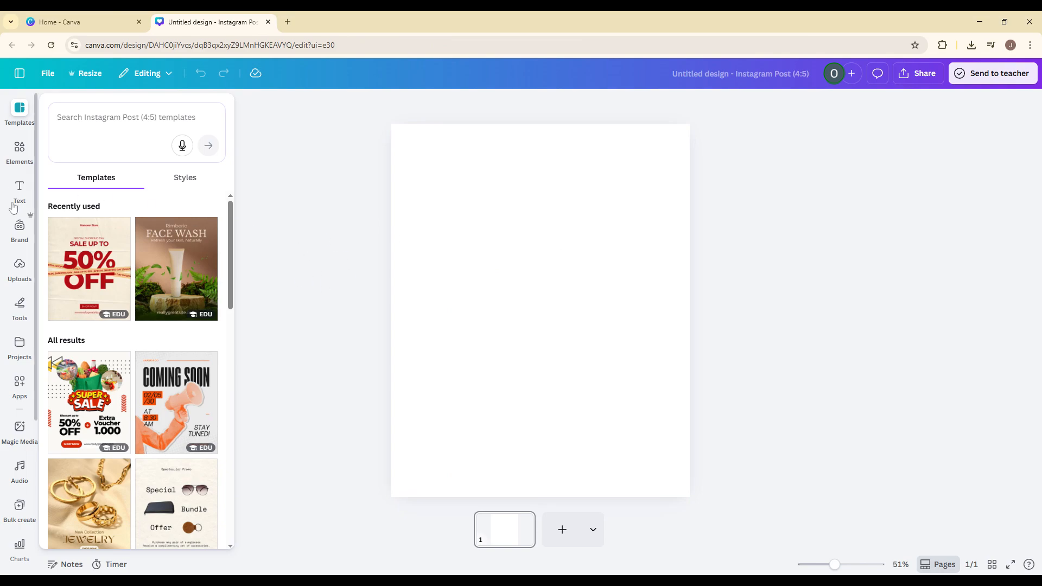
Step: Add a heading to the centre of the blank page reading "ANIMATION" and keep it selected
{"action": "left_click", "coordinate": [16, 160]}
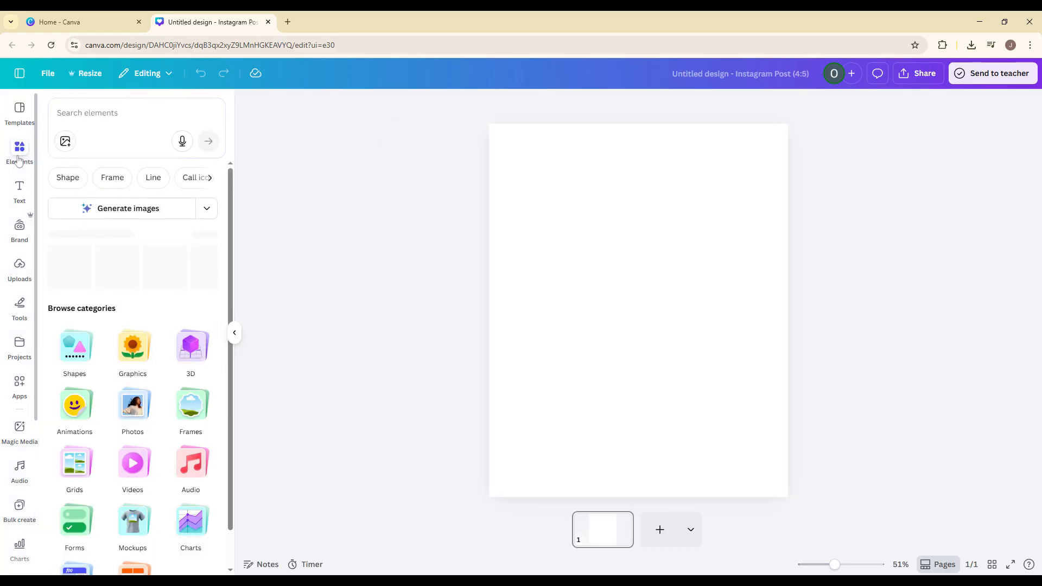
{"action": "left_click", "coordinate": [20, 194]}
{"action": "left_click", "coordinate": [108, 235]}
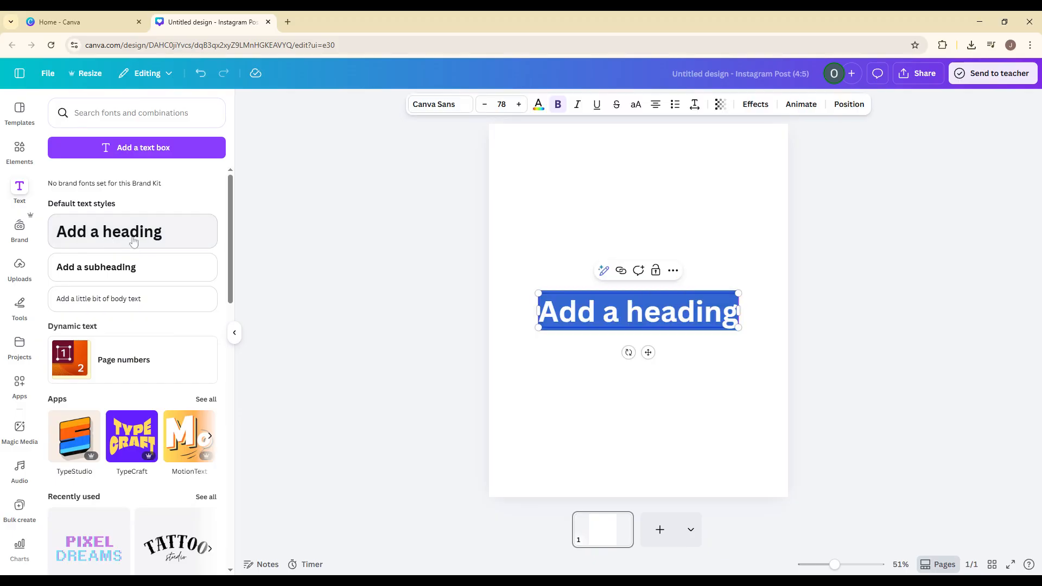
{"action": "left_click", "coordinate": [626, 311]}
{"action": "key", "text": "ctrl+a"}
{"action": "type", "text": "an"}
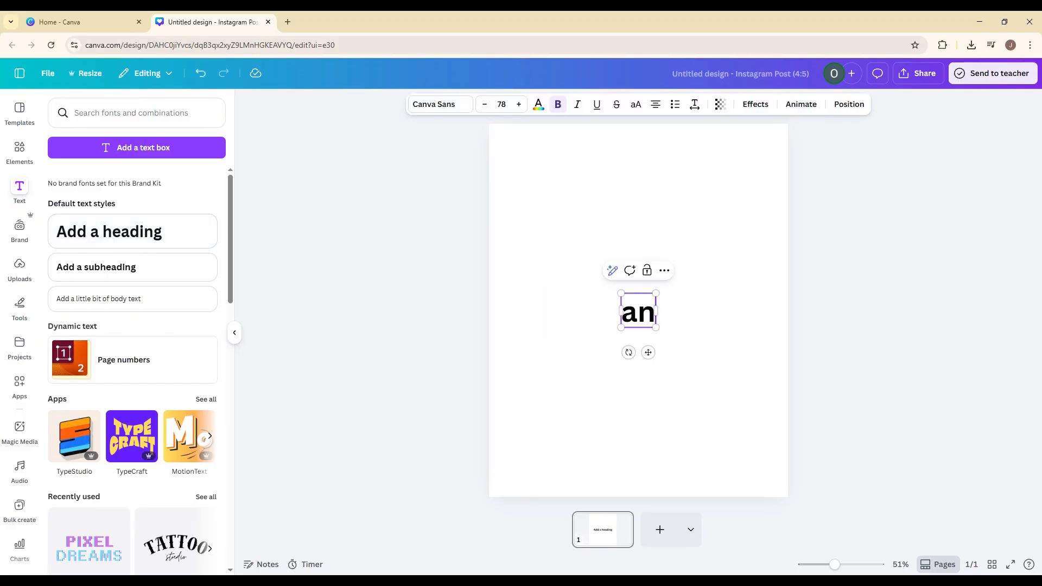
{"action": "key", "text": "BackSpace"}
{"action": "key", "text": "BackSpace"}
{"action": "type", "text": "ANIMATION"}
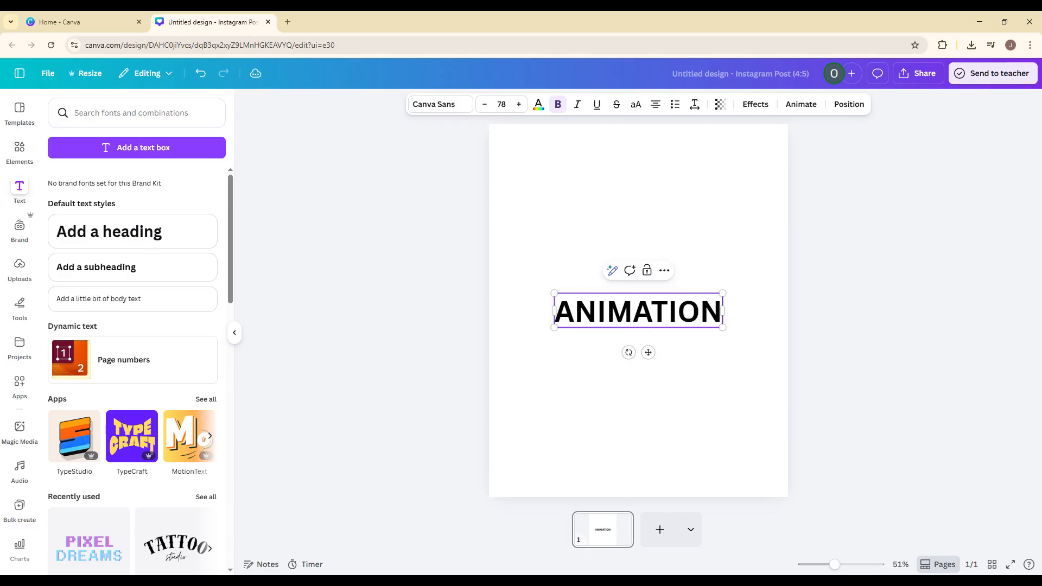
{"action": "left_click", "coordinate": [714, 203]}
{"action": "left_click", "coordinate": [634, 302]}
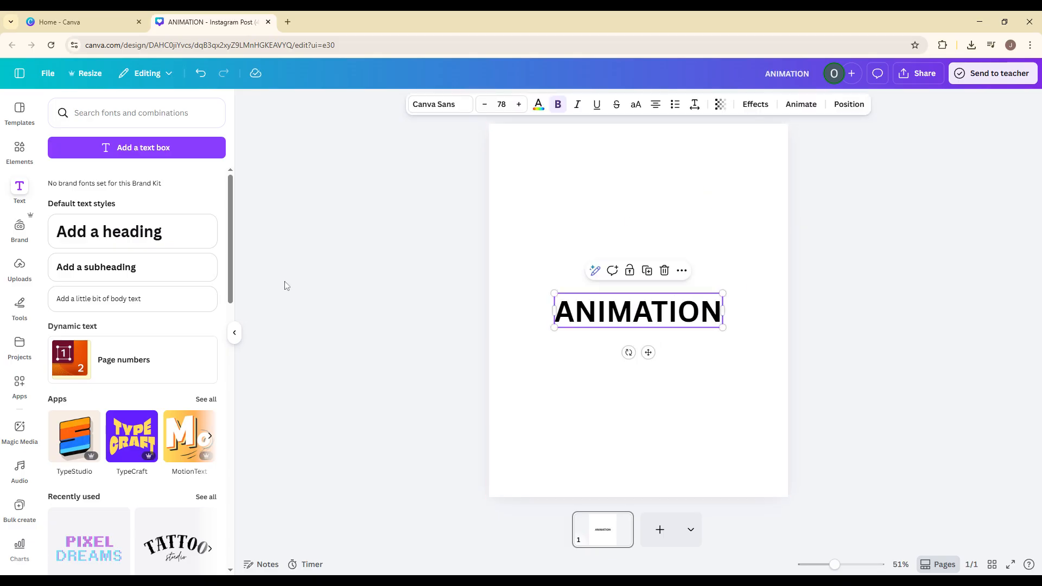
Step: Open the animation options for the ANIMATION heading and browse the Suggested and General effects
{"action": "left_click", "coordinate": [234, 333]}
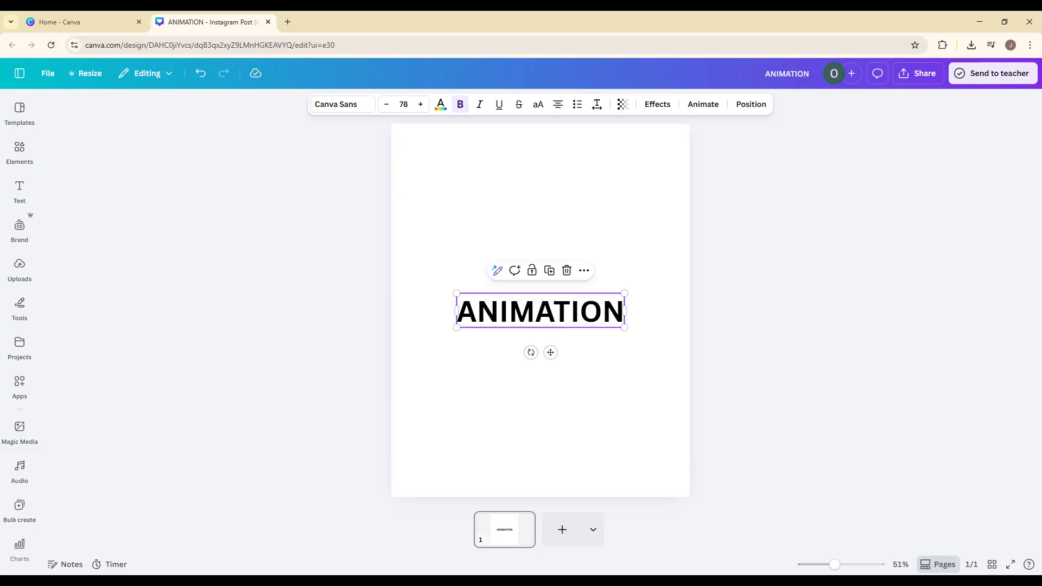
{"action": "left_click", "coordinate": [713, 111]}
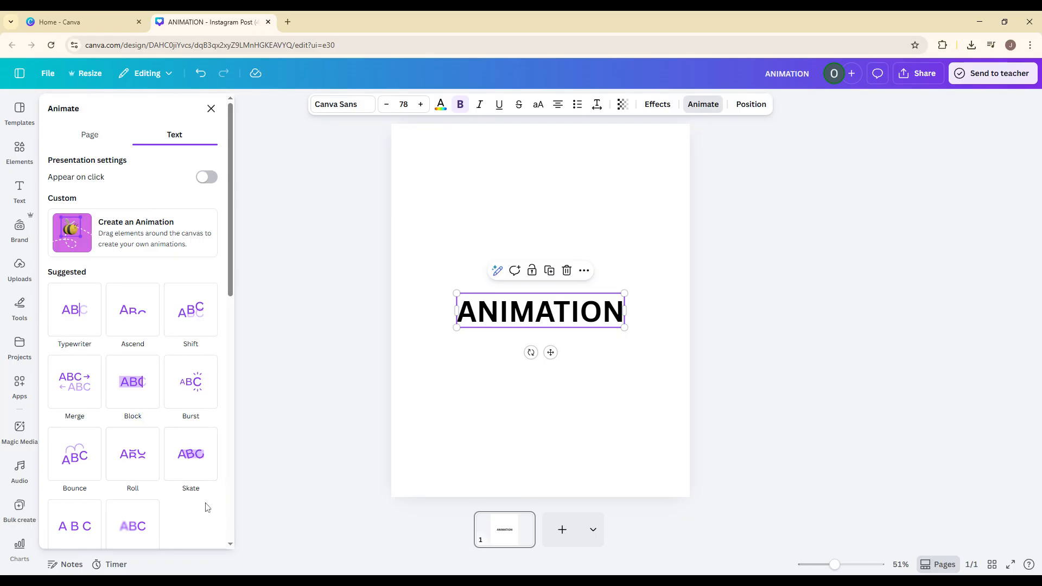
{"action": "scroll", "coordinate": [207, 507], "scroll_direction": "down", "scroll_amount": 1}
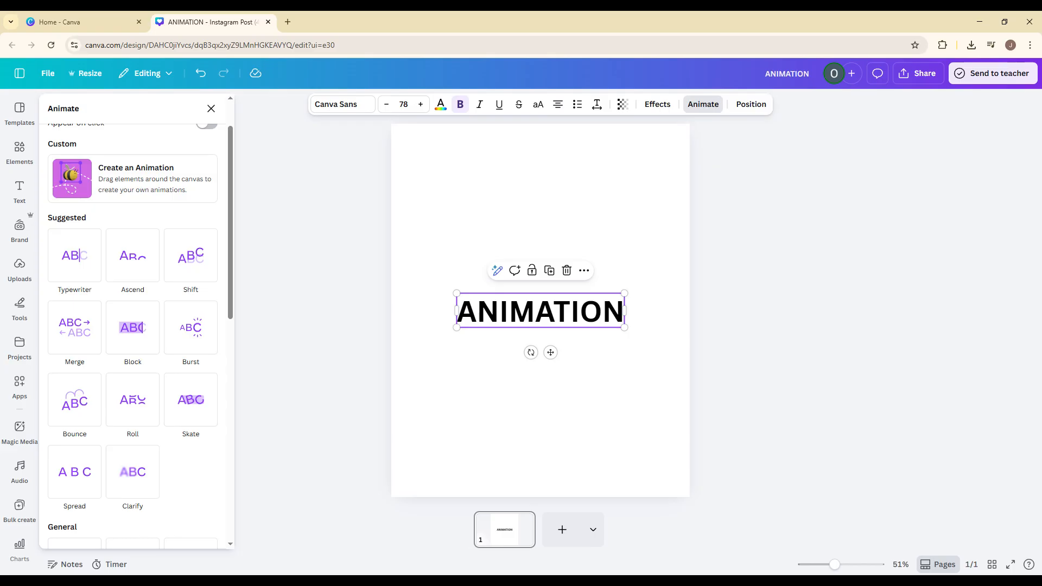
{"action": "scroll", "coordinate": [217, 472], "scroll_direction": "down", "scroll_amount": 5}
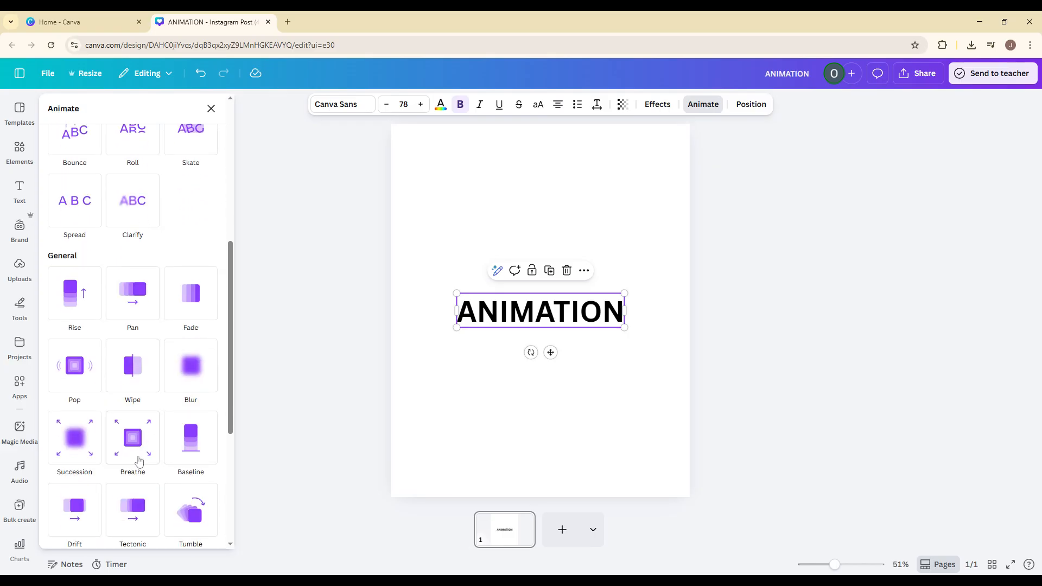
{"action": "scroll", "coordinate": [135, 239], "scroll_direction": "up", "scroll_amount": 3}
Step: Try the Roll, Bounce and Spread text animations on the ANIMATION heading
{"action": "left_click", "coordinate": [132, 217]}
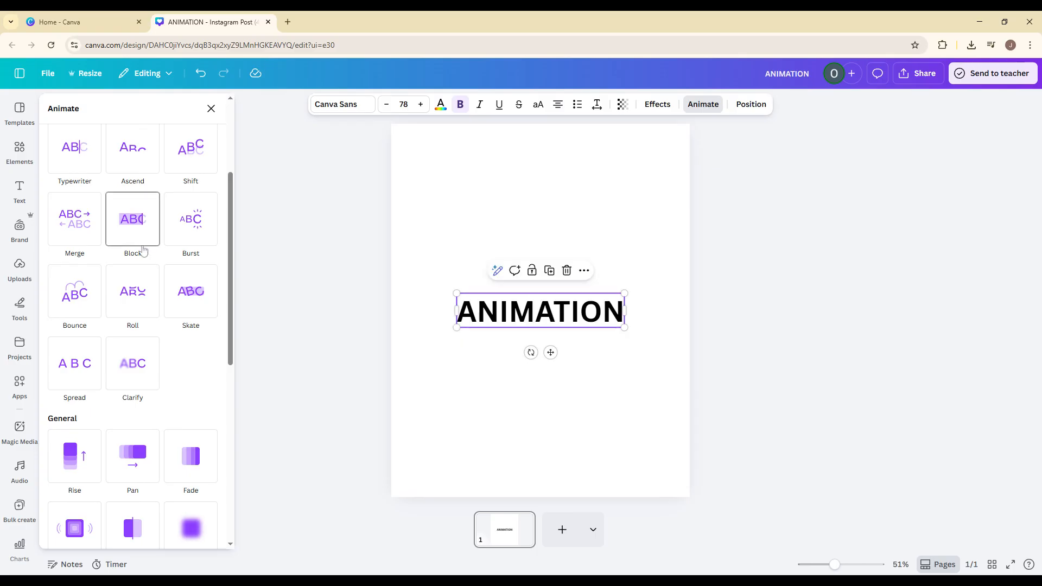
{"action": "scroll", "coordinate": [142, 249], "scroll_direction": "down", "scroll_amount": 3}
{"action": "left_click", "coordinate": [123, 293]}
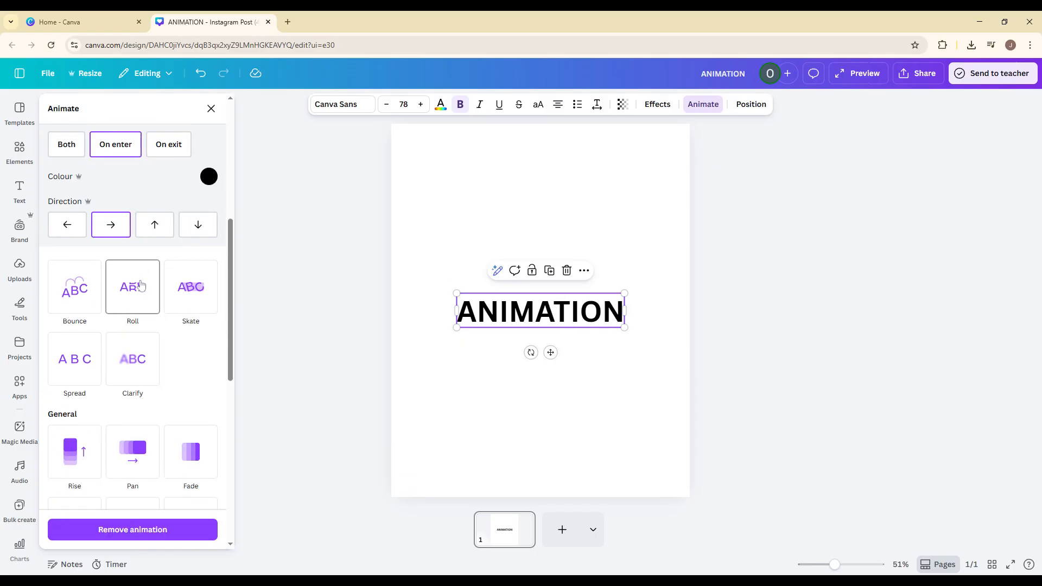
{"action": "left_click", "coordinate": [87, 288]}
{"action": "scroll", "coordinate": [87, 288], "scroll_direction": "down", "scroll_amount": 3}
{"action": "left_click", "coordinate": [85, 426]}
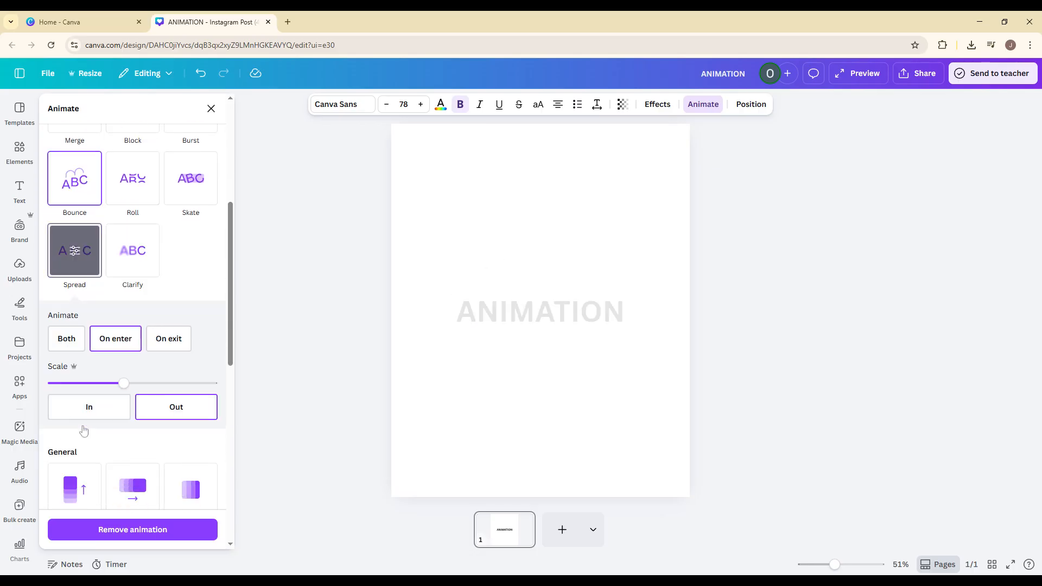
{"action": "scroll", "coordinate": [92, 391], "scroll_direction": "down", "scroll_amount": 1}
{"action": "scroll", "coordinate": [144, 361], "scroll_direction": "up", "scroll_amount": 4}
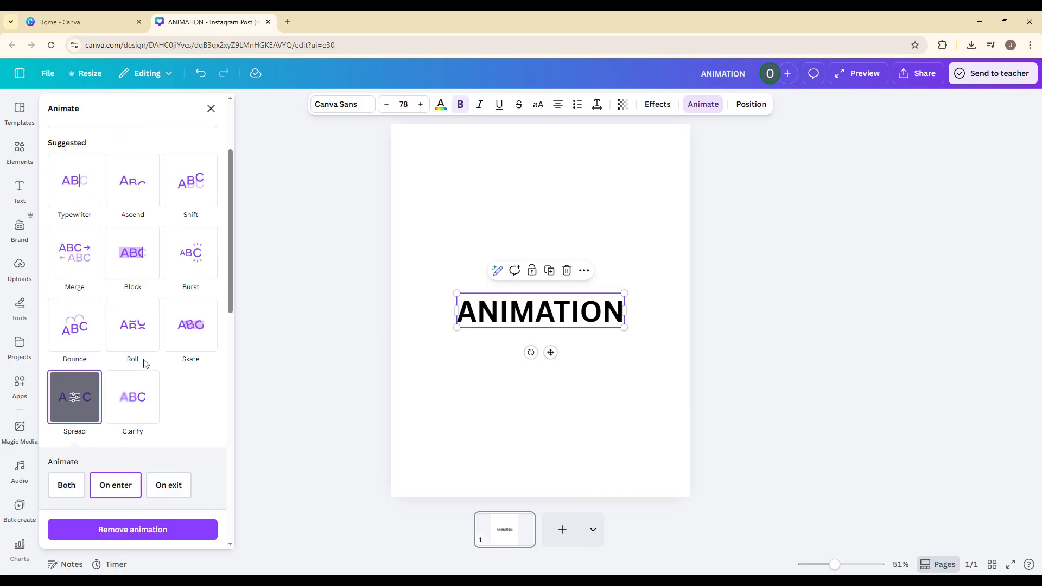
Step: Try the General animations Rise, Wipe and Pop on the ANIMATION heading
{"action": "scroll", "coordinate": [141, 364], "scroll_direction": "down", "scroll_amount": 7}
{"action": "left_click", "coordinate": [79, 219]}
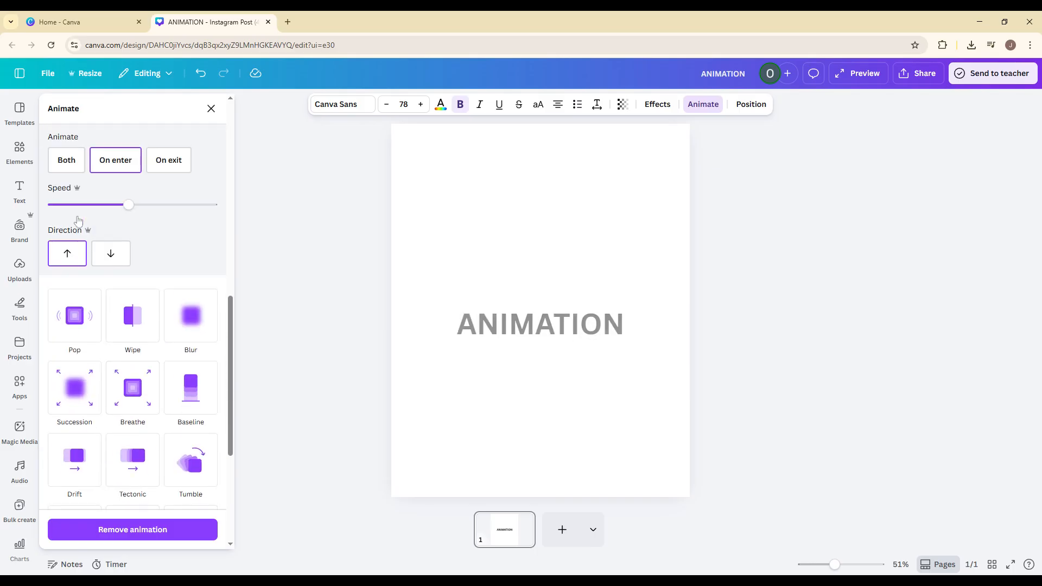
{"action": "left_click", "coordinate": [132, 314]}
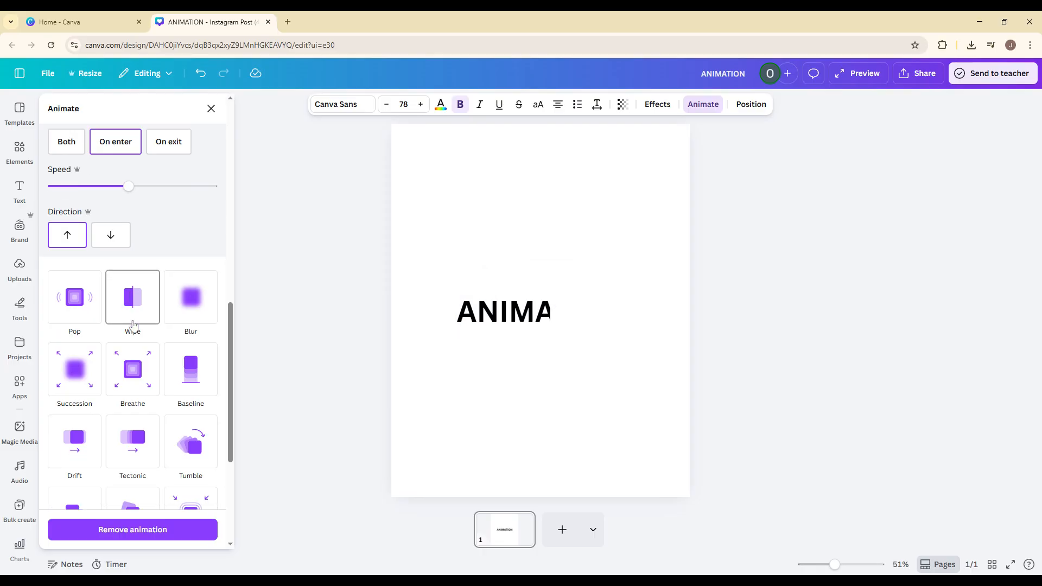
{"action": "scroll", "coordinate": [134, 325], "scroll_direction": "down", "scroll_amount": 3}
{"action": "left_click", "coordinate": [133, 324]}
{"action": "scroll", "coordinate": [133, 358], "scroll_direction": "down", "scroll_amount": 1}
{"action": "left_click", "coordinate": [91, 390]}
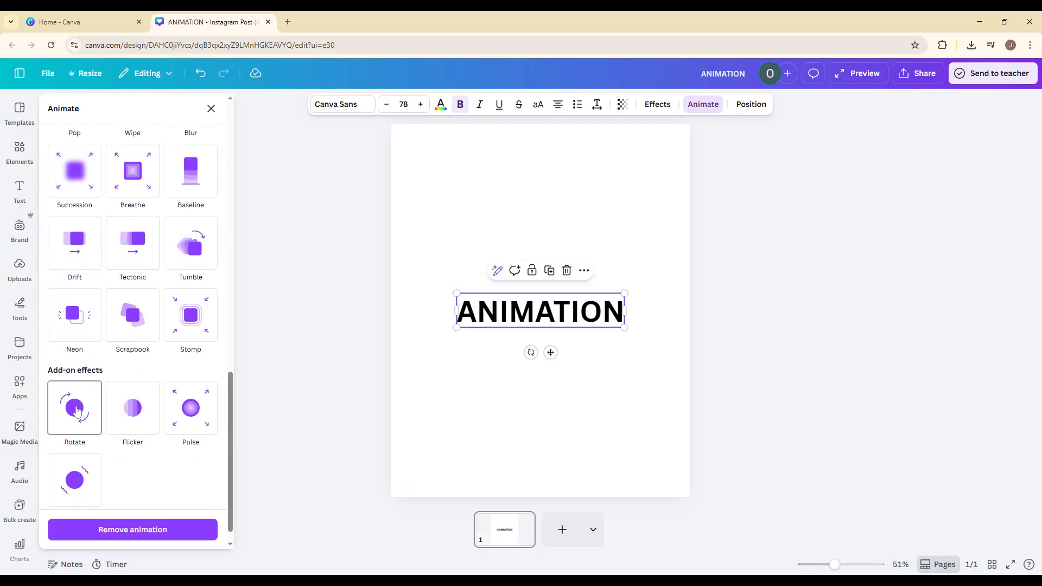
{"action": "scroll", "coordinate": [89, 386], "scroll_direction": "up", "scroll_amount": 4}
{"action": "left_click", "coordinate": [80, 330]}
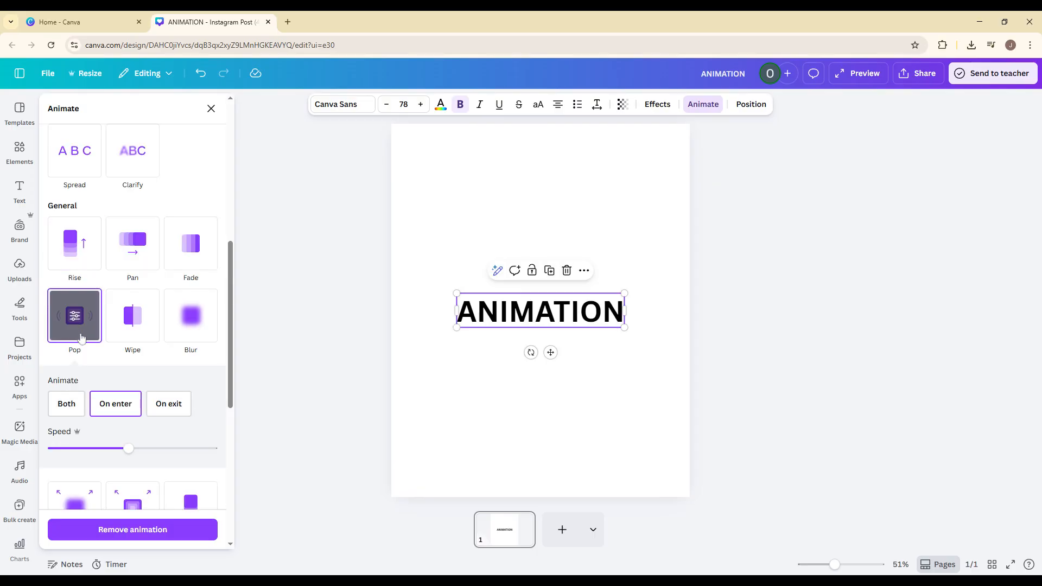
Step: Apply the Rise animation to the ANIMATION heading with the downward direction
{"action": "left_click", "coordinate": [74, 244]}
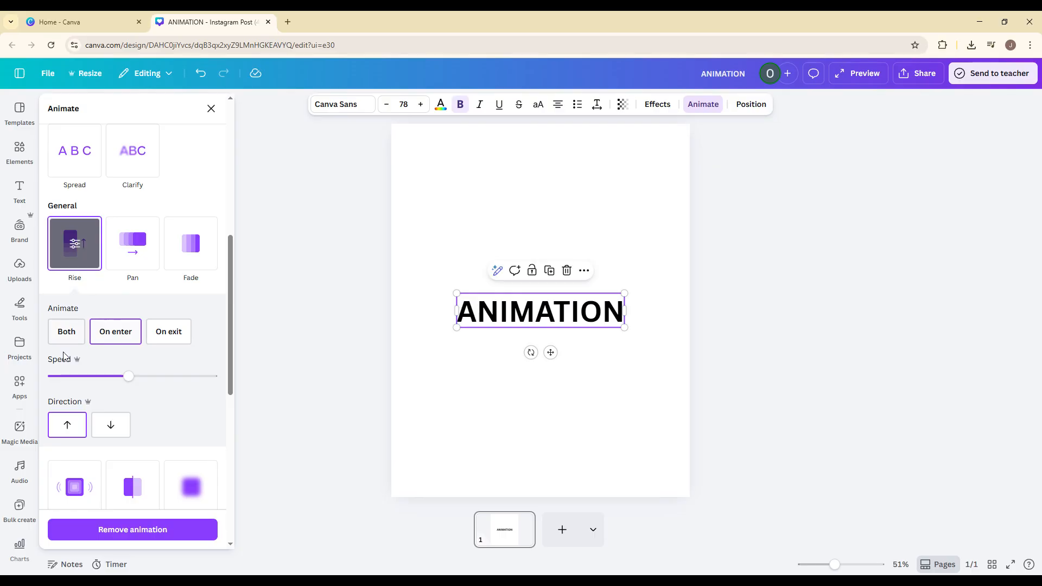
{"action": "left_click", "coordinate": [109, 425]}
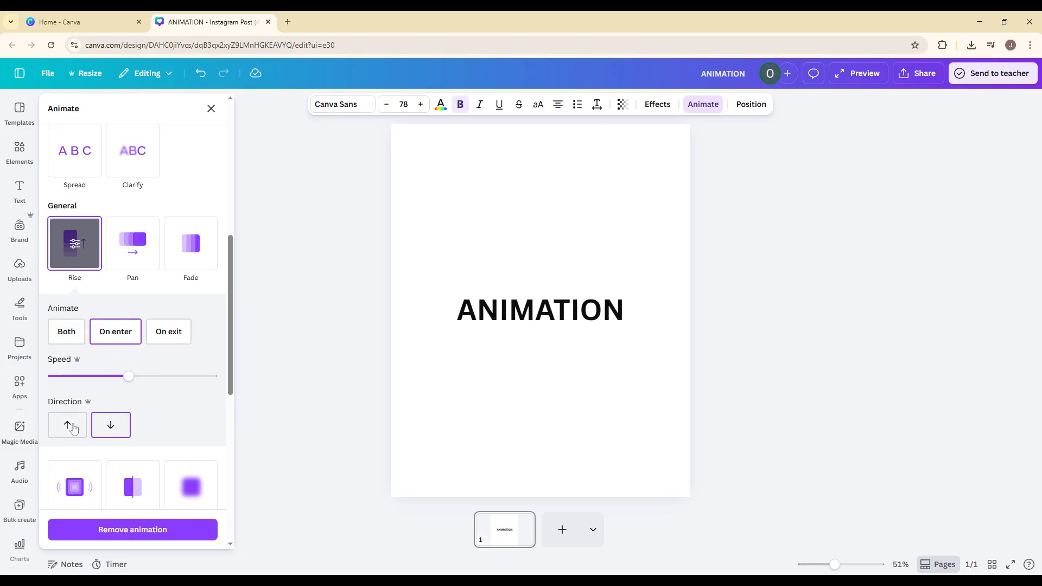
{"action": "left_click", "coordinate": [73, 428]}
{"action": "left_click", "coordinate": [104, 425]}
Step: Set the Rise animation to play on both enter and exit, and reduce its speed to about a tenth of the range
{"action": "left_click", "coordinate": [61, 337]}
{"action": "left_click", "coordinate": [165, 331]}
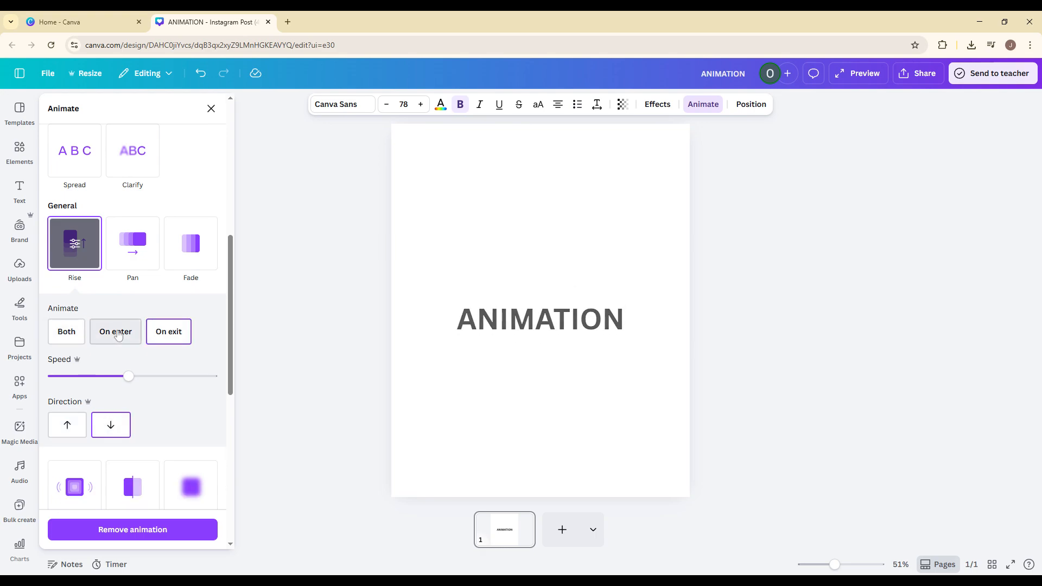
{"action": "left_click", "coordinate": [118, 334]}
{"action": "left_click", "coordinate": [65, 333]}
{"action": "left_click_drag", "start_coordinate": [129, 376], "coordinate": [64, 377]}
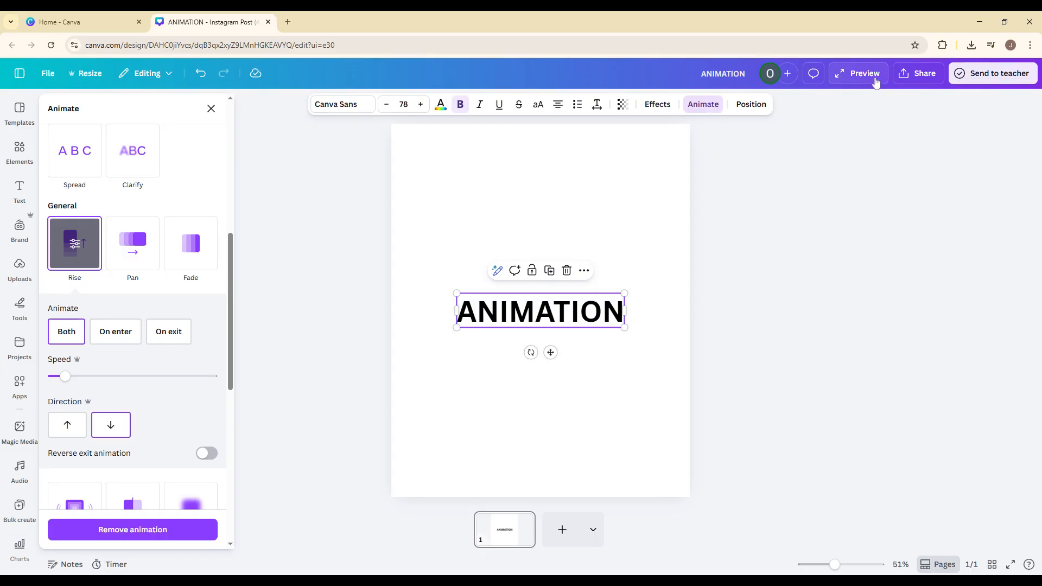
Step: Preview the animated design, replay it from the start, view it full screen and close the preview
{"action": "left_click", "coordinate": [856, 75]}
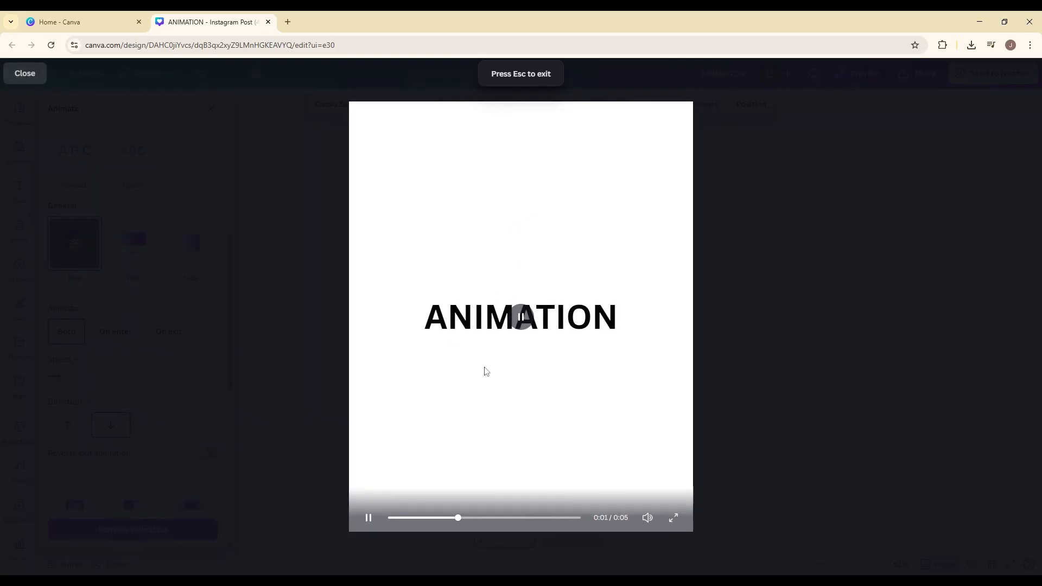
{"action": "left_click", "coordinate": [399, 517]}
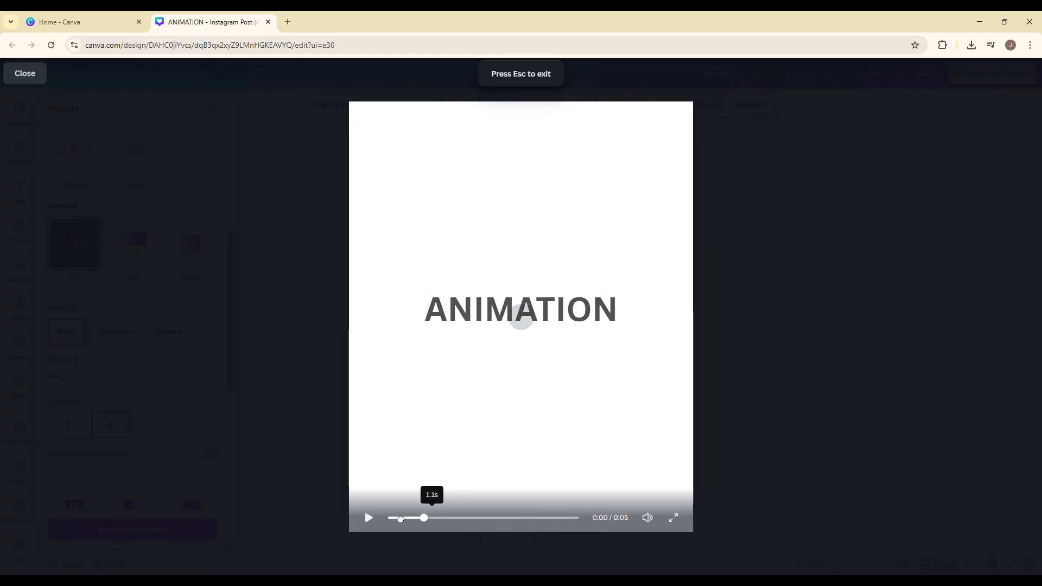
{"action": "left_click", "coordinate": [390, 518]}
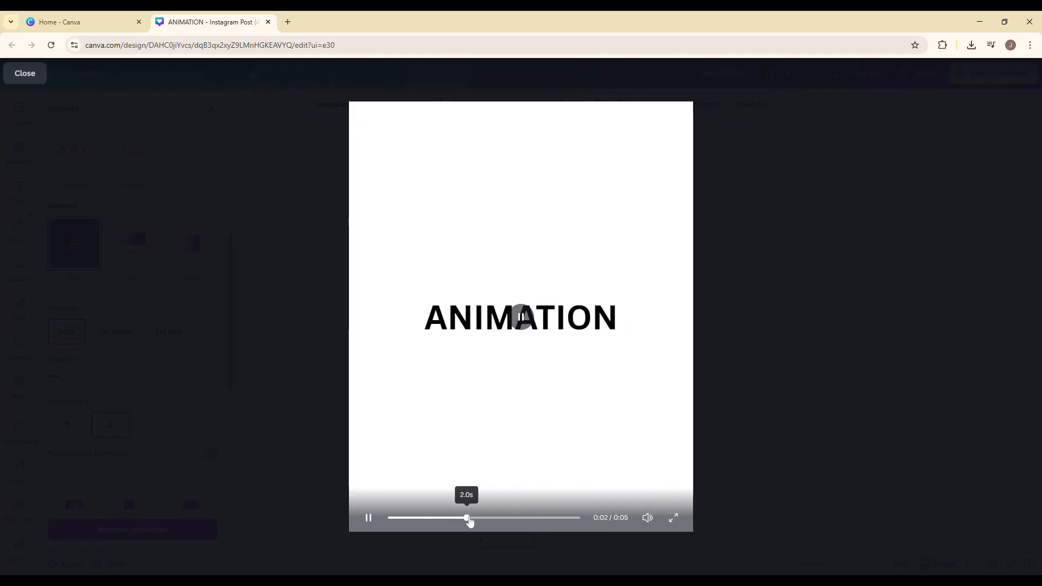
{"action": "left_click", "coordinate": [673, 518]}
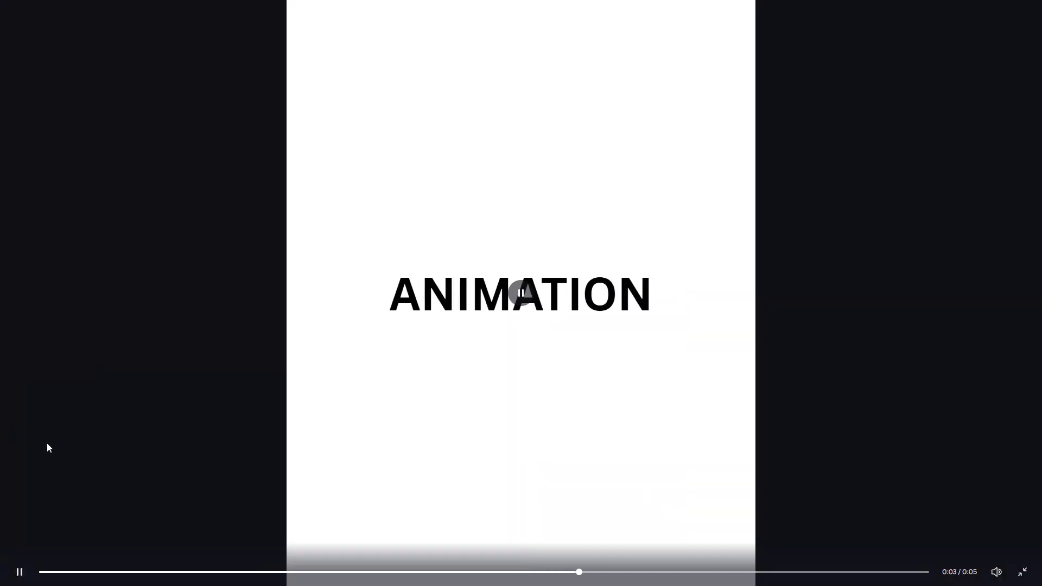
{"action": "left_click", "coordinate": [1024, 567]}
{"action": "left_click", "coordinate": [846, 244]}
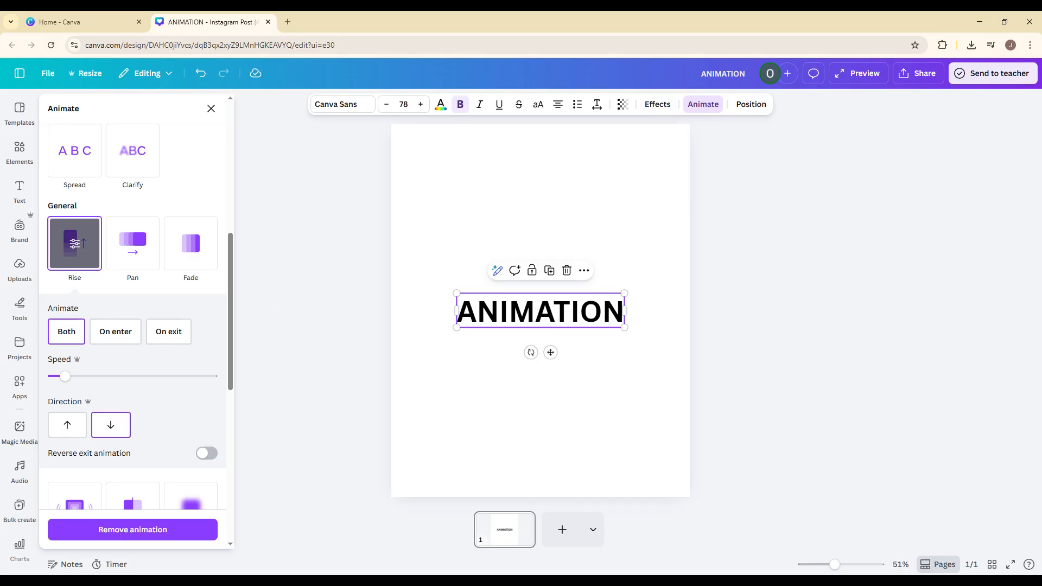
Step: Check the file types offered for downloading the design, leave MP4 Video selected, and close the download options without downloading
{"action": "left_click", "coordinate": [917, 73]}
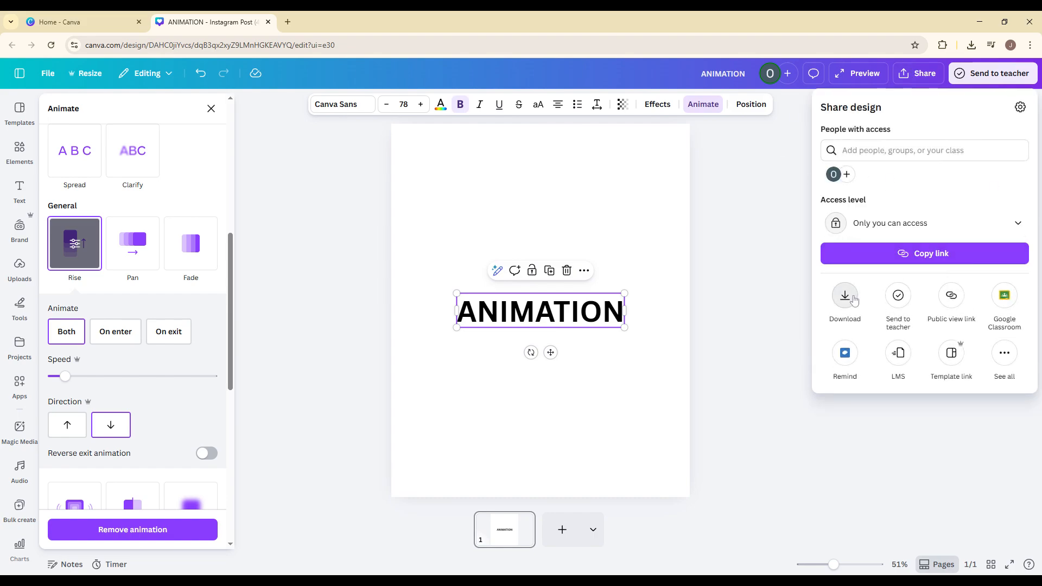
{"action": "left_click", "coordinate": [854, 300]}
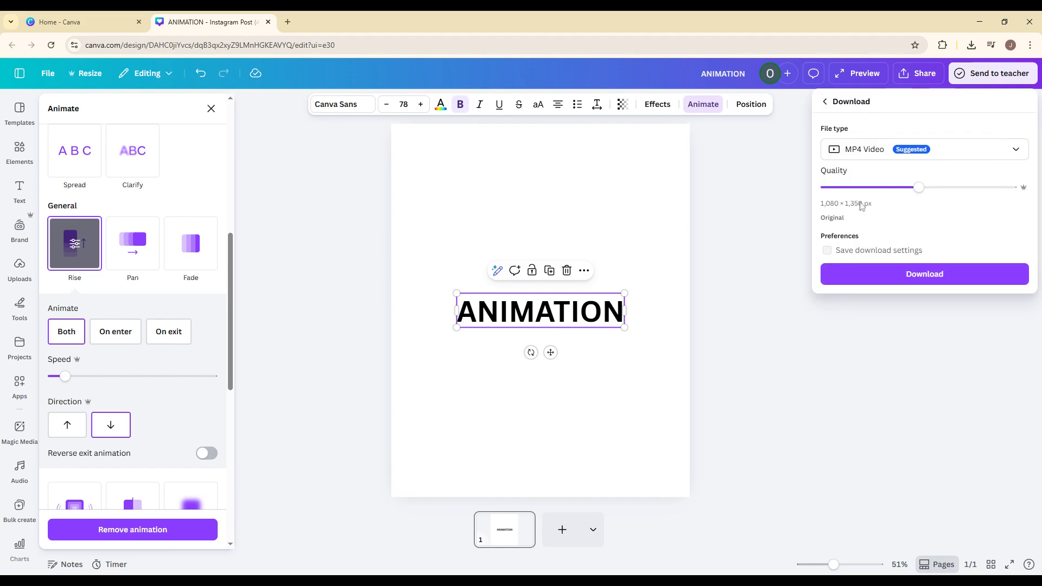
{"action": "left_click", "coordinate": [863, 152]}
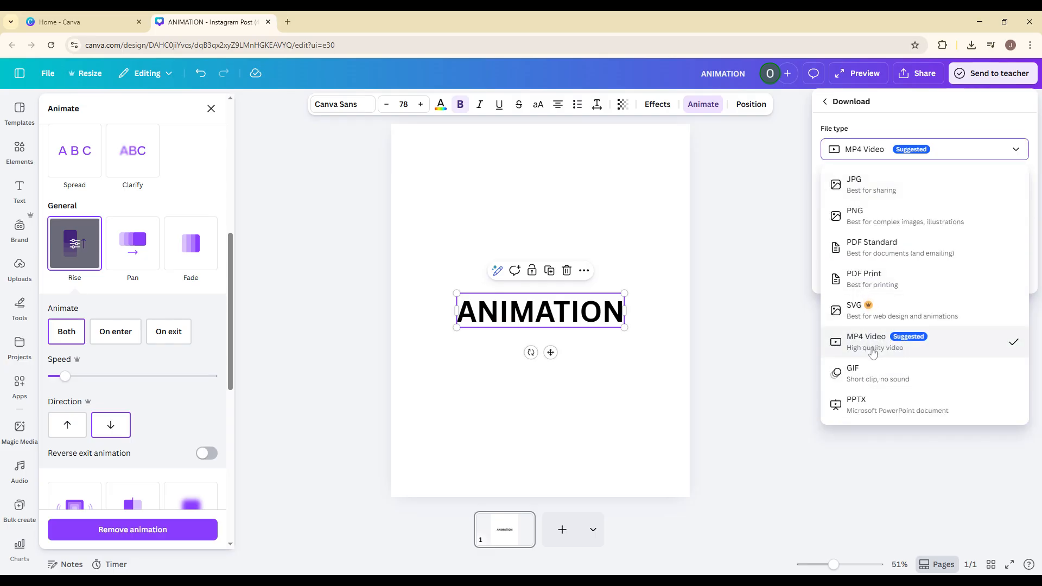
{"action": "left_click", "coordinate": [911, 119]}
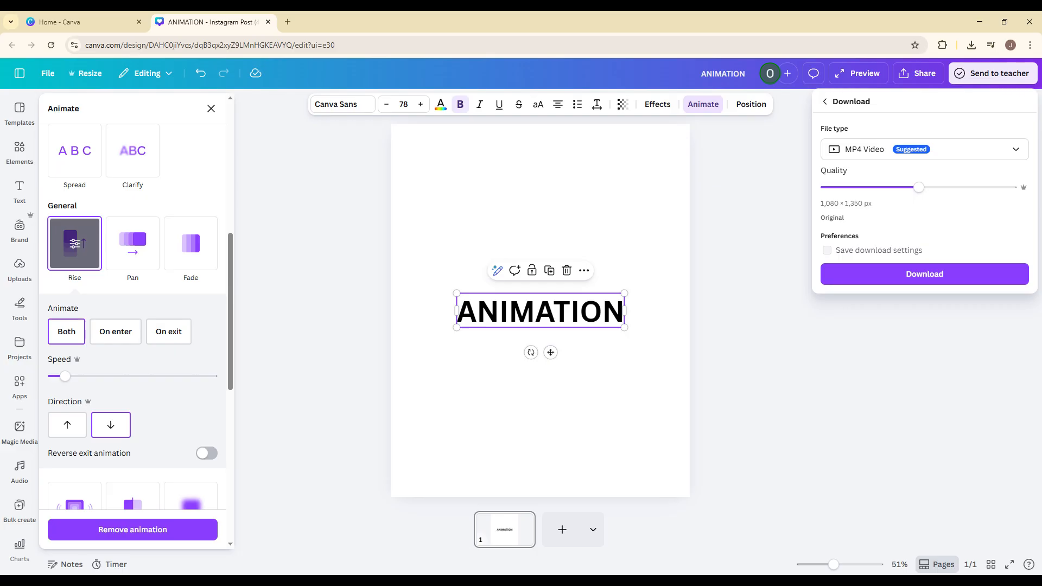
{"action": "left_click", "coordinate": [832, 371]}
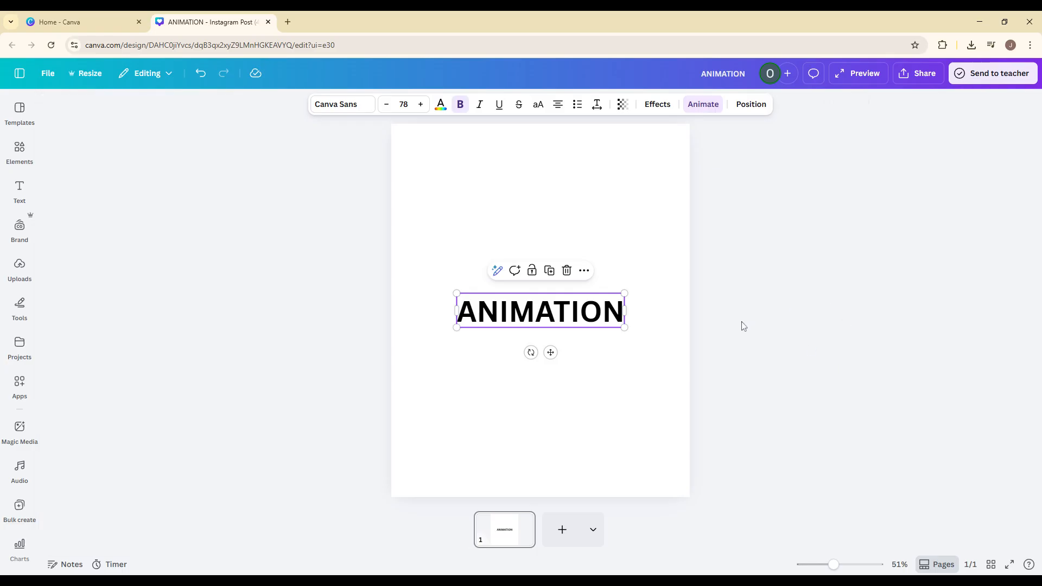
{"action": "left_click", "coordinate": [761, 287]}
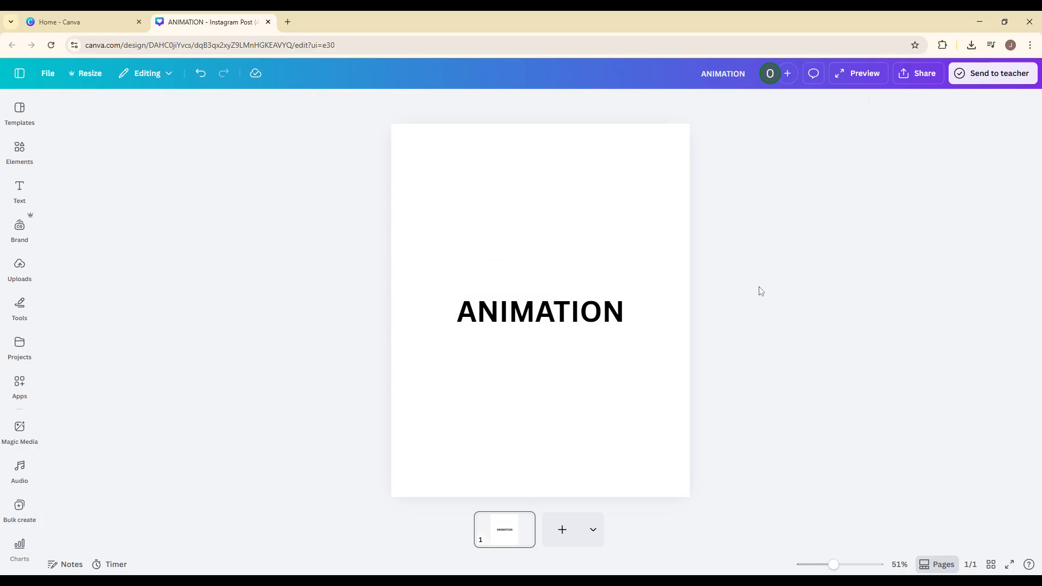